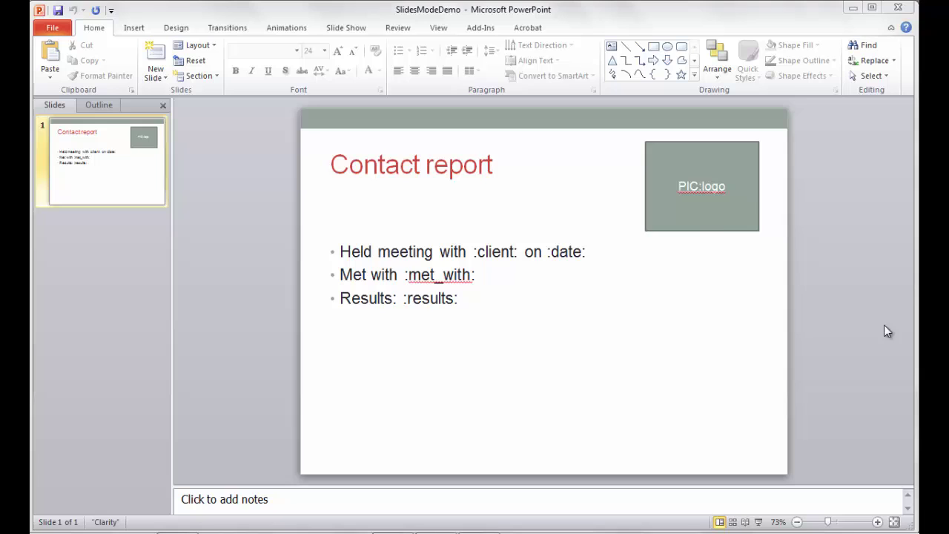
{"action": "left_click", "coordinate": [696, 217]}
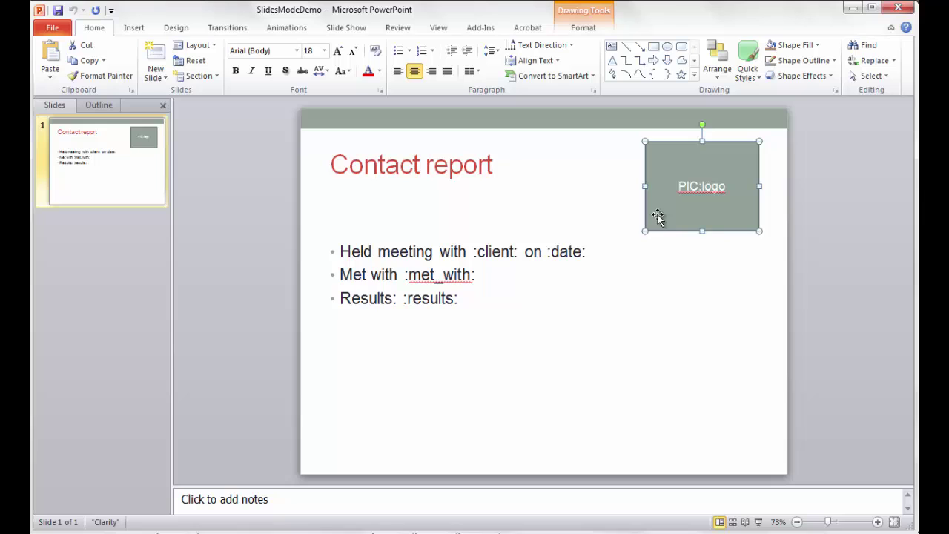
{"action": "left_click", "coordinate": [600, 214]}
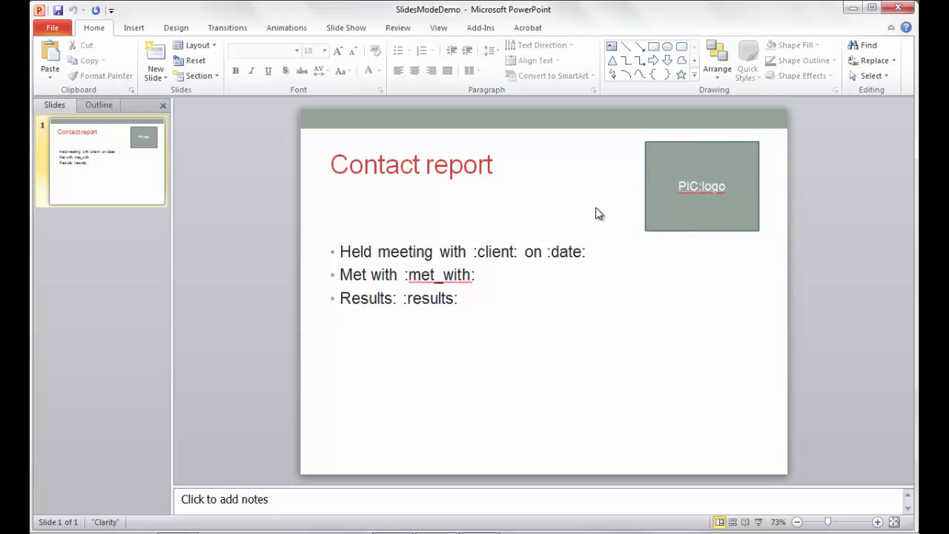
{"action": "left_click", "coordinate": [472, 251]}
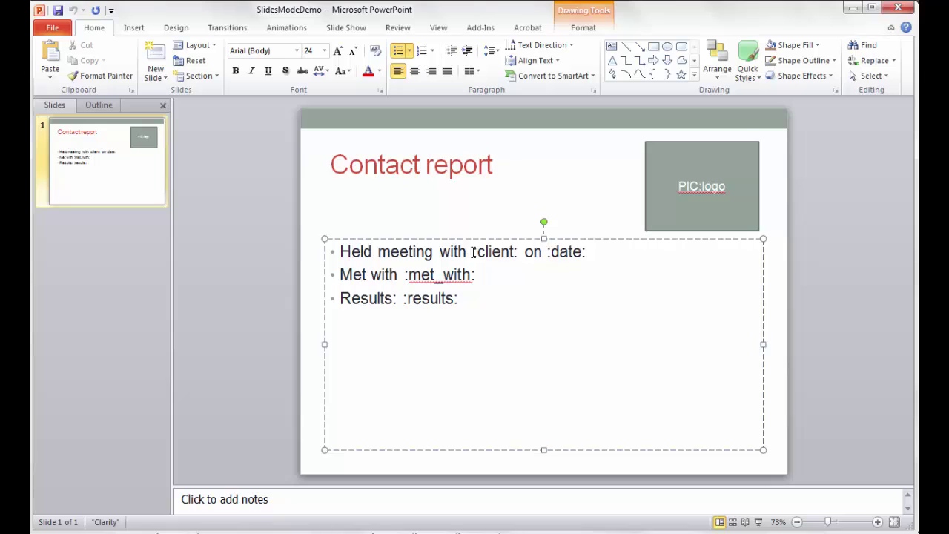
{"action": "left_click_drag", "start_coordinate": [473, 252], "coordinate": [518, 256]}
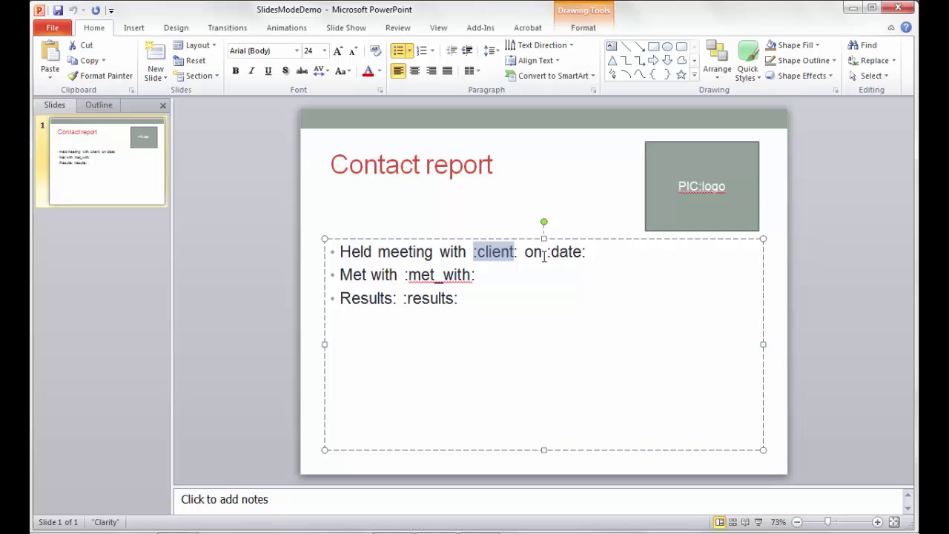
{"action": "left_click_drag", "start_coordinate": [547, 252], "coordinate": [588, 260]}
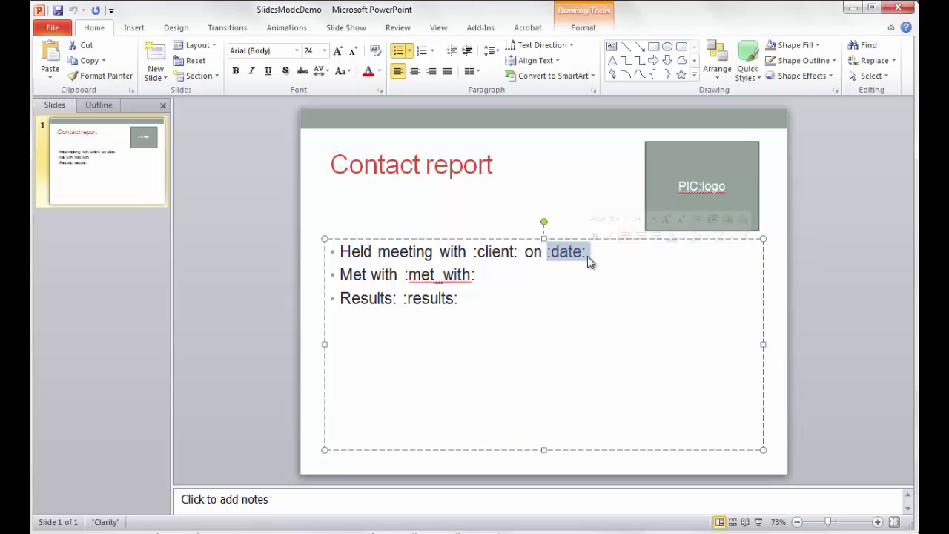
{"action": "left_click_drag", "start_coordinate": [405, 275], "coordinate": [471, 276]}
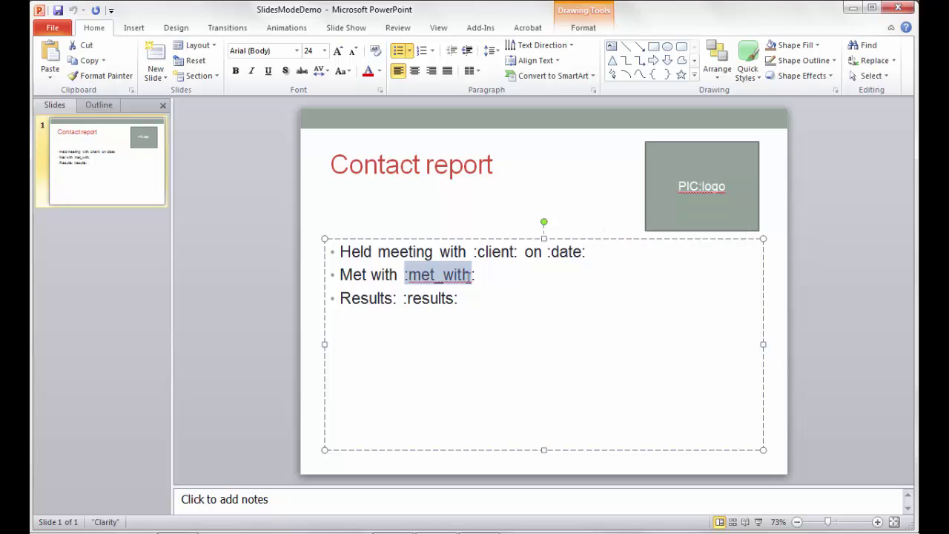
{"action": "left_click_drag", "start_coordinate": [404, 299], "coordinate": [457, 300]}
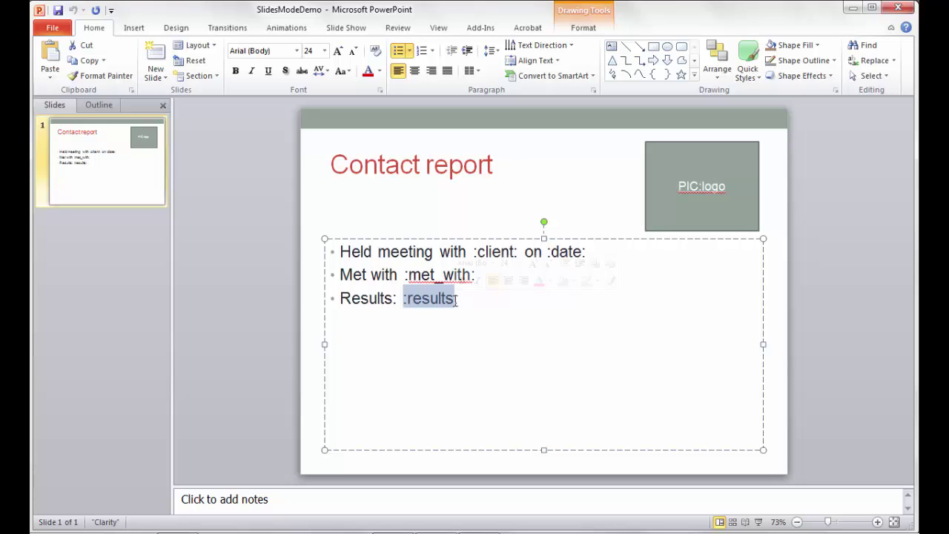
{"action": "left_click", "coordinate": [505, 334]}
{"action": "left_click", "coordinate": [344, 216]}
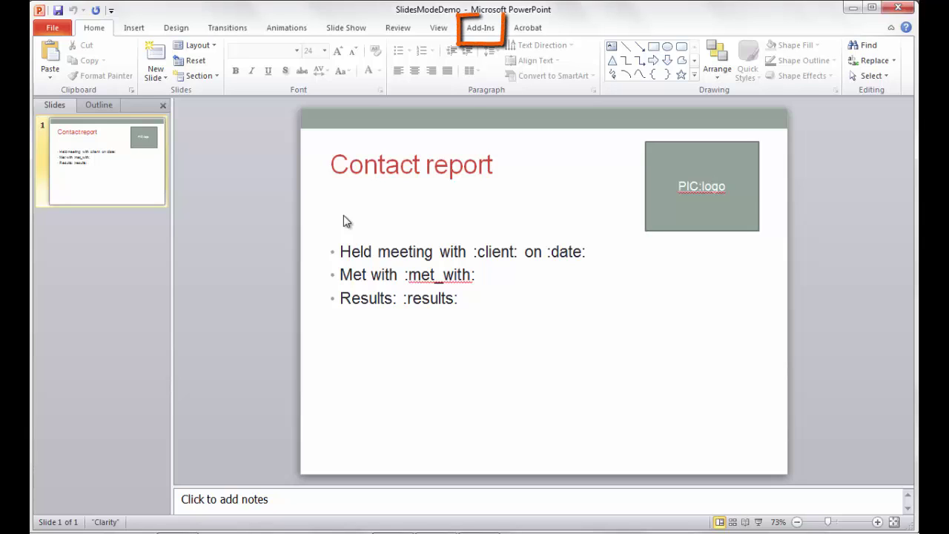
- Launch the RnR PPTMerge Merge command from the PPTools add-in menu
{"action": "left_click", "coordinate": [475, 29]}
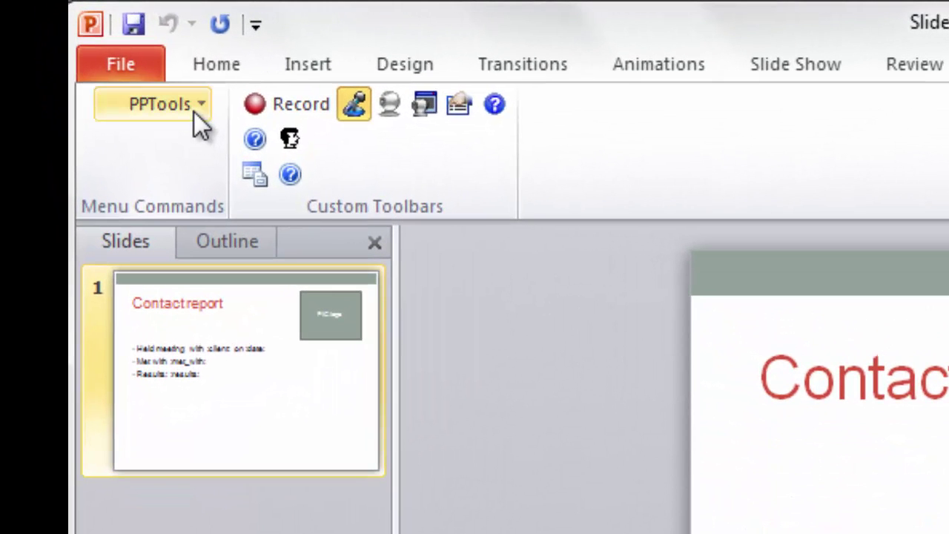
{"action": "left_click", "coordinate": [192, 107]}
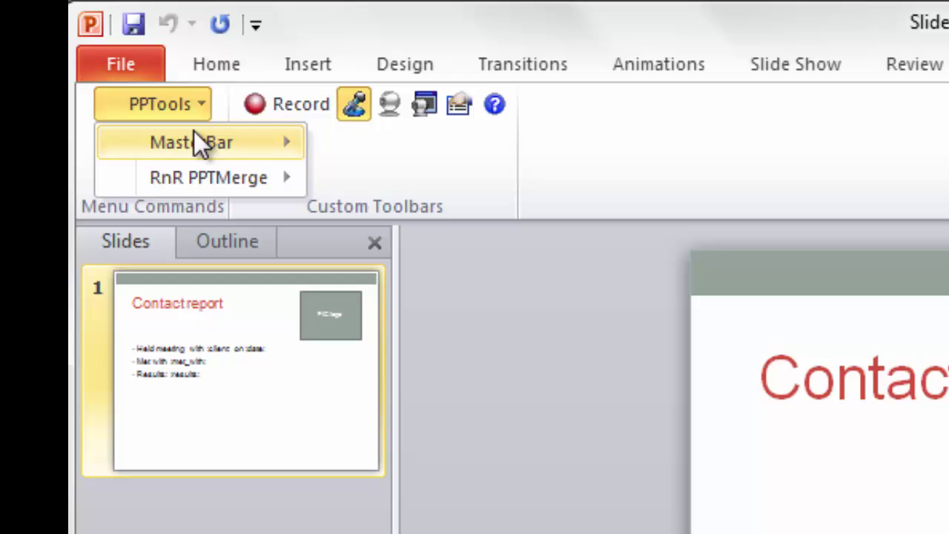
{"action": "mouse_move", "coordinate": [194, 180]}
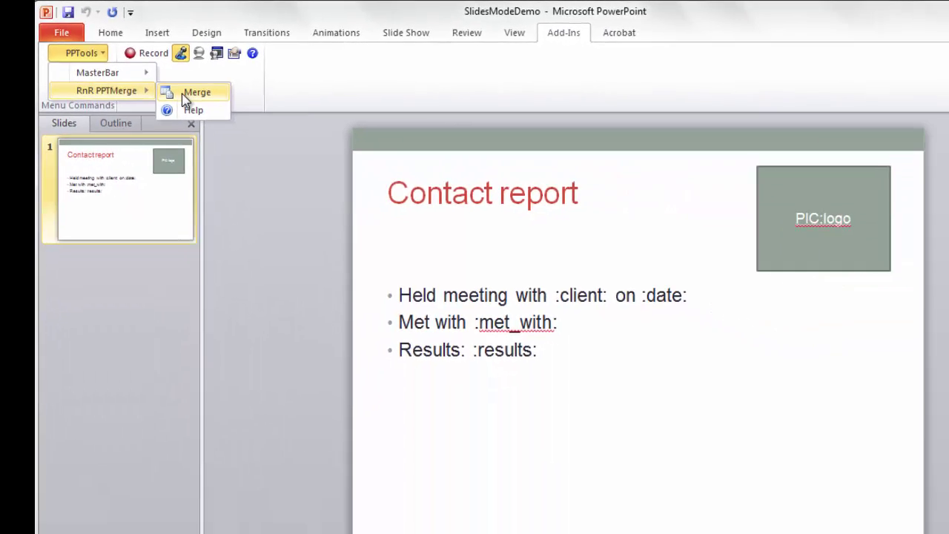
{"action": "left_click", "coordinate": [364, 186]}
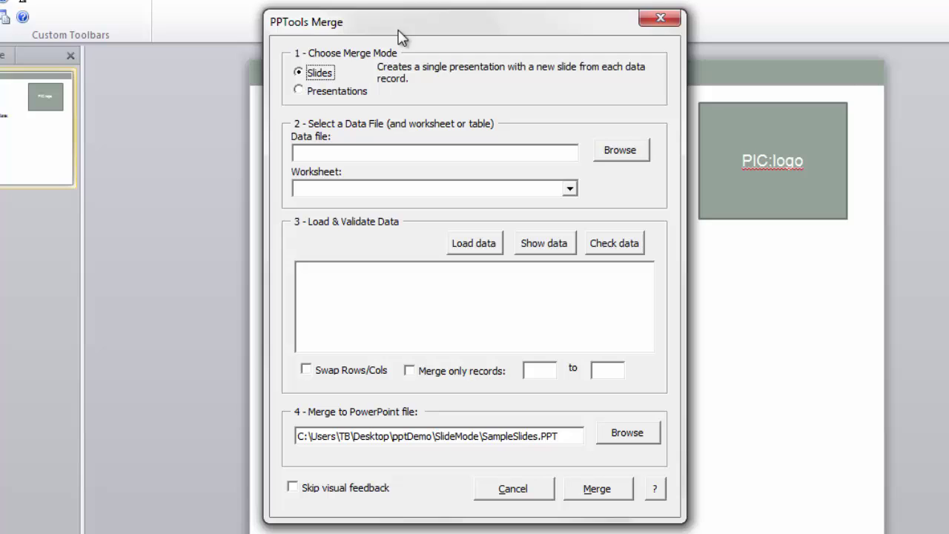
- Switch merge mode to Presentations and back to Slides, then browse for the Excel data file
{"action": "left_click", "coordinate": [300, 91]}
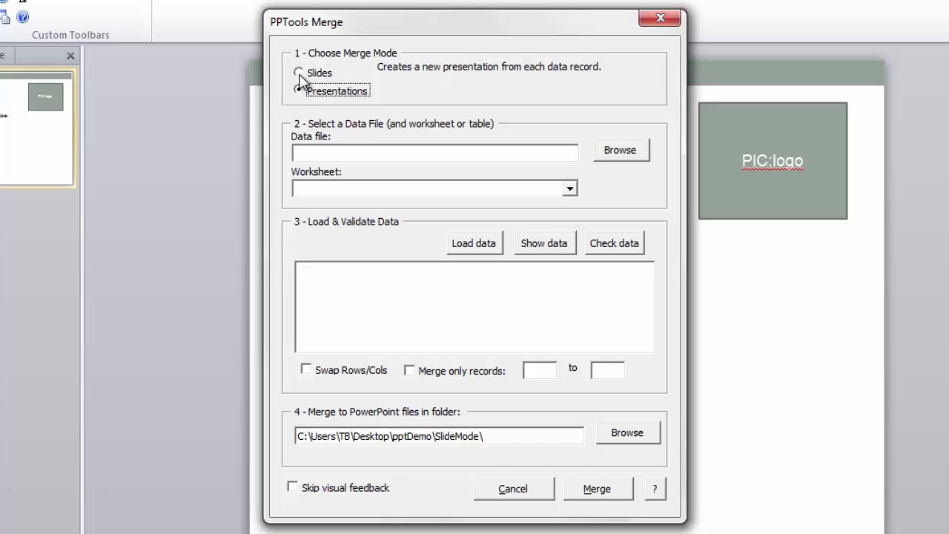
{"action": "left_click", "coordinate": [299, 72]}
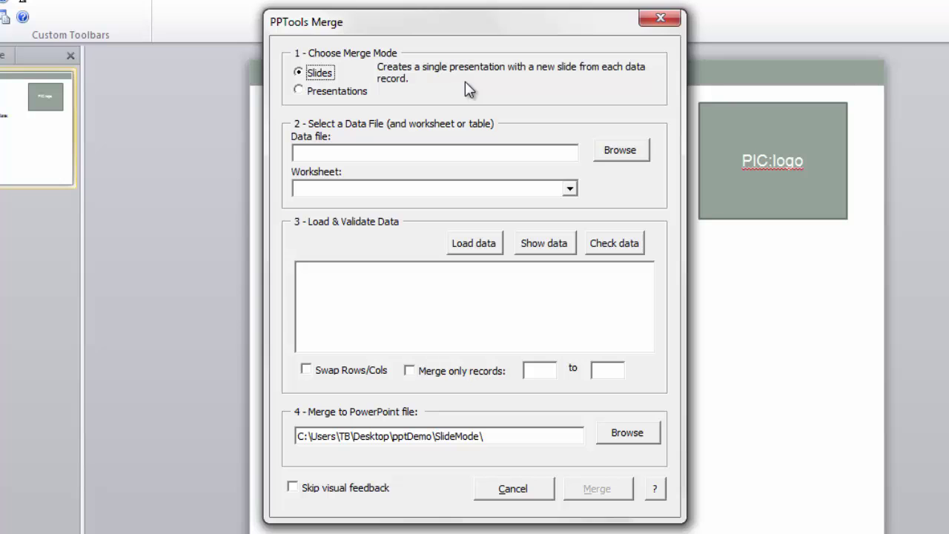
{"action": "left_click", "coordinate": [620, 150]}
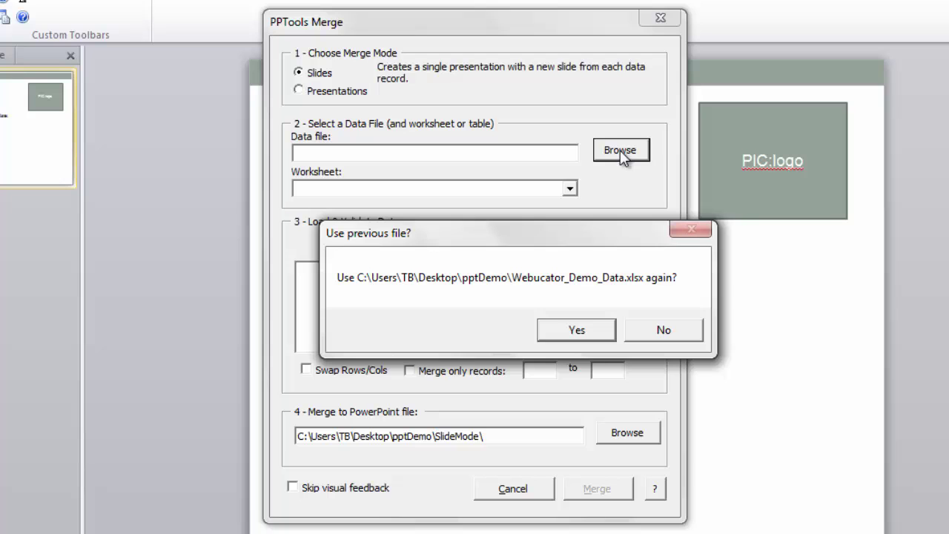
- Reuse Webucator_Demo_Data.xlsx, keep the SlidesMode worksheet, and load its data
{"action": "left_click", "coordinate": [577, 330]}
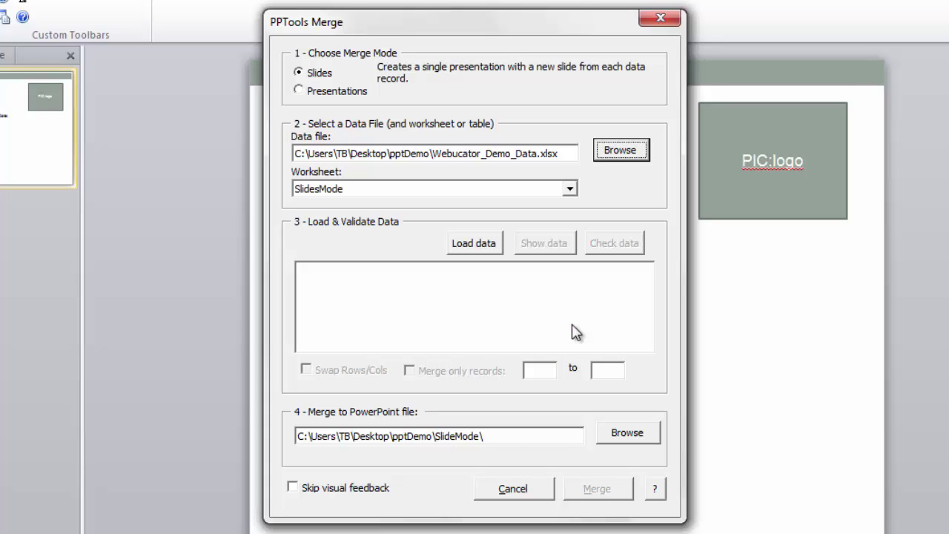
{"action": "left_click", "coordinate": [569, 190]}
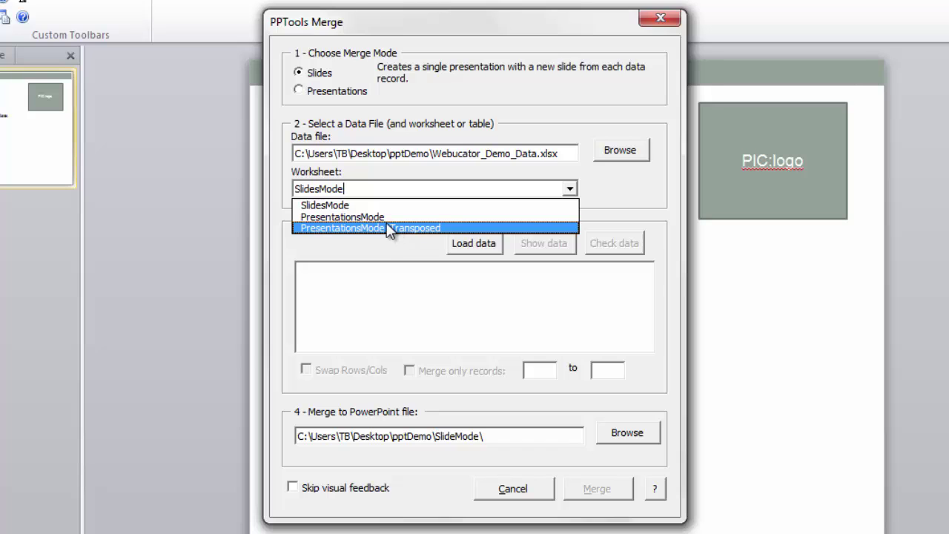
{"action": "left_click", "coordinate": [373, 207]}
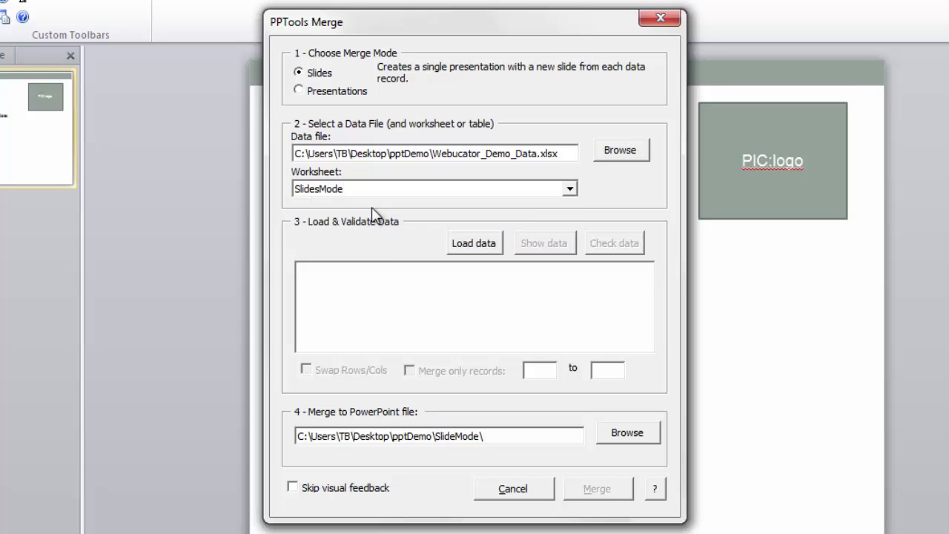
{"action": "left_click", "coordinate": [476, 250]}
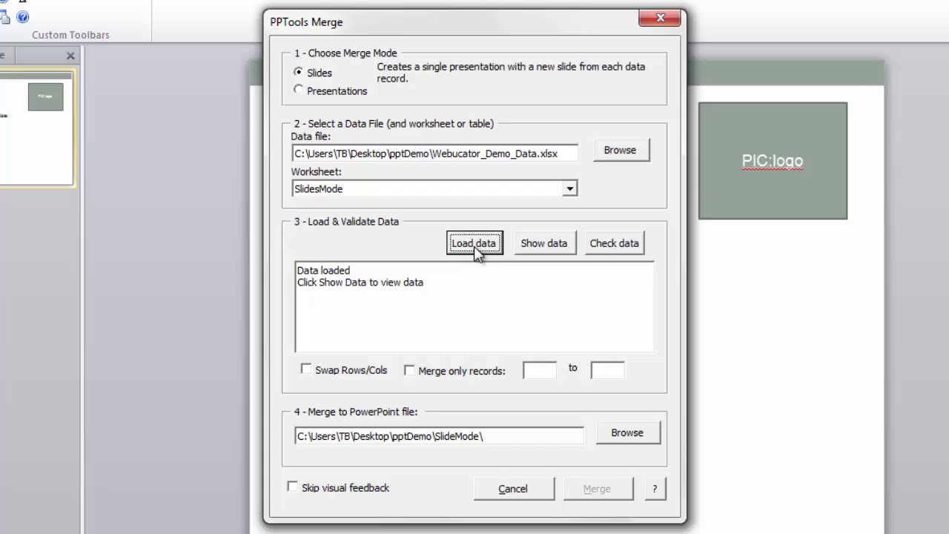
- Show the loaded records and leave 'Merge only records' unticked so all three merge
{"action": "left_click", "coordinate": [543, 244]}
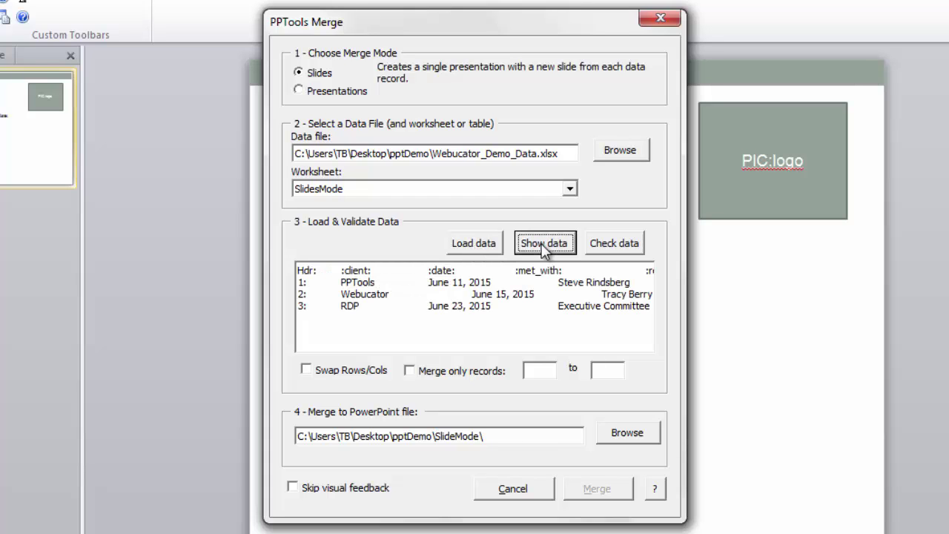
{"action": "left_click", "coordinate": [410, 370]}
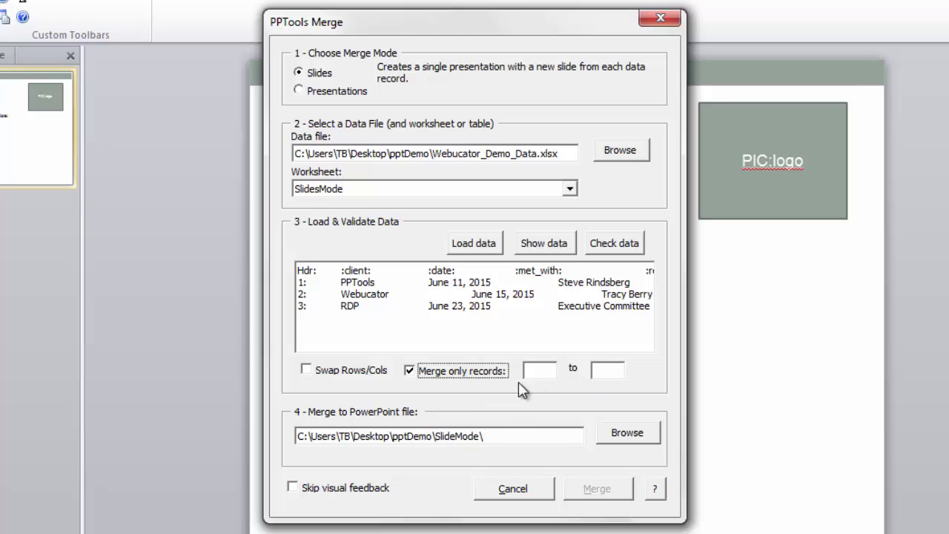
{"action": "left_click", "coordinate": [412, 373]}
- Choose SampleSlides.PPT in the SlideMode folder as the merge output file
{"action": "left_click", "coordinate": [621, 436]}
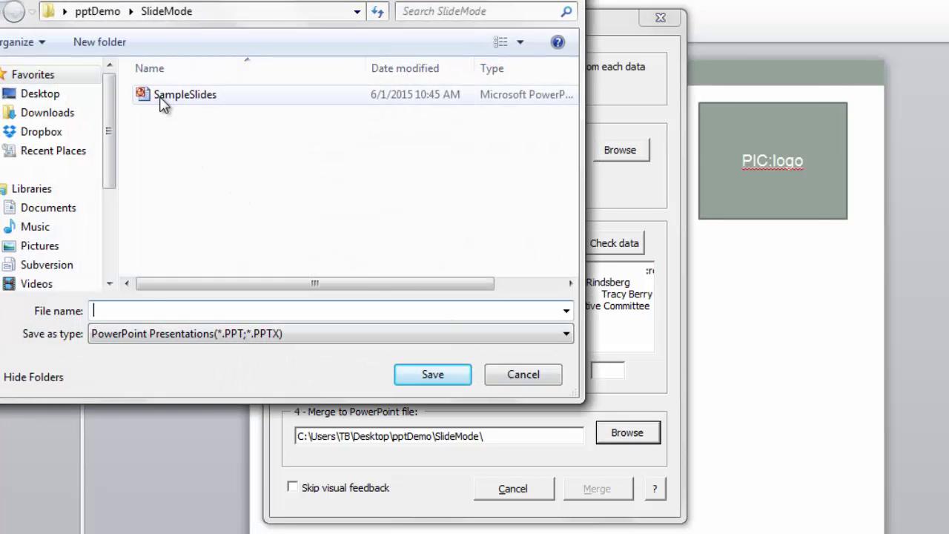
{"action": "left_click", "coordinate": [164, 104]}
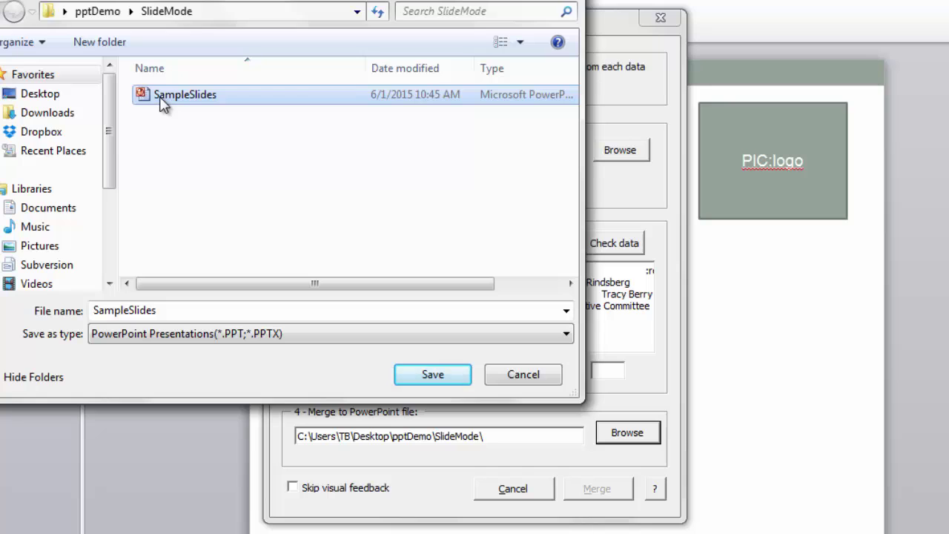
{"action": "double_click", "coordinate": [174, 311]}
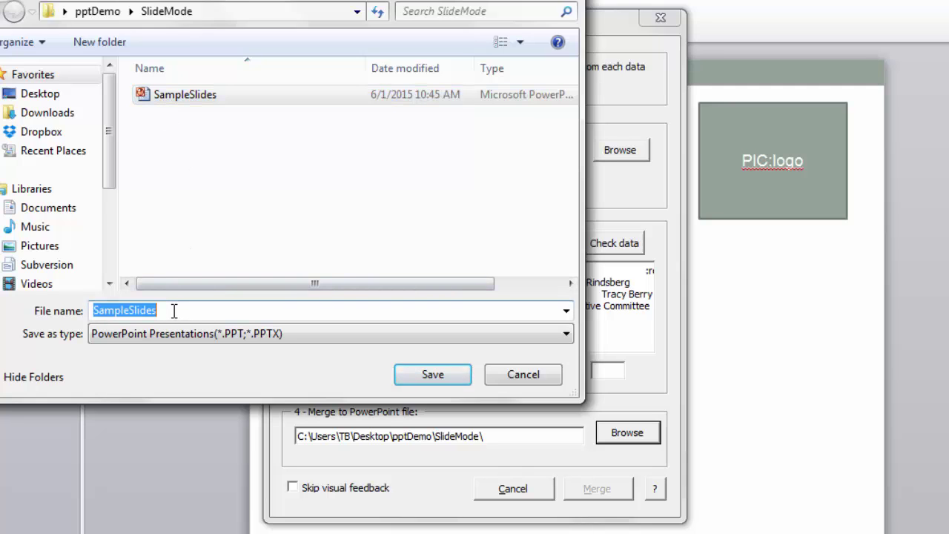
{"action": "left_click", "coordinate": [433, 375]}
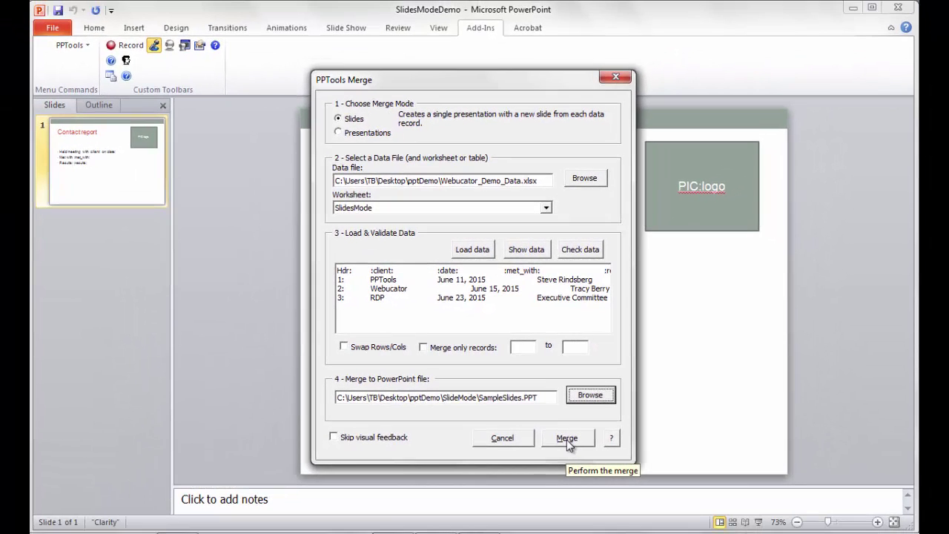
- Run the merge and acknowledge the 'Merge is complete' message
{"action": "left_click", "coordinate": [567, 438]}
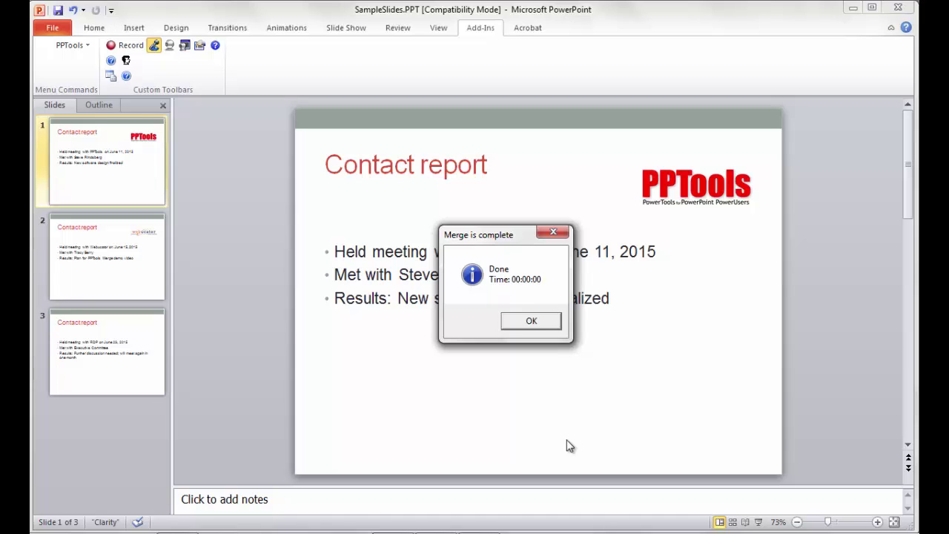
{"action": "left_click", "coordinate": [523, 322]}
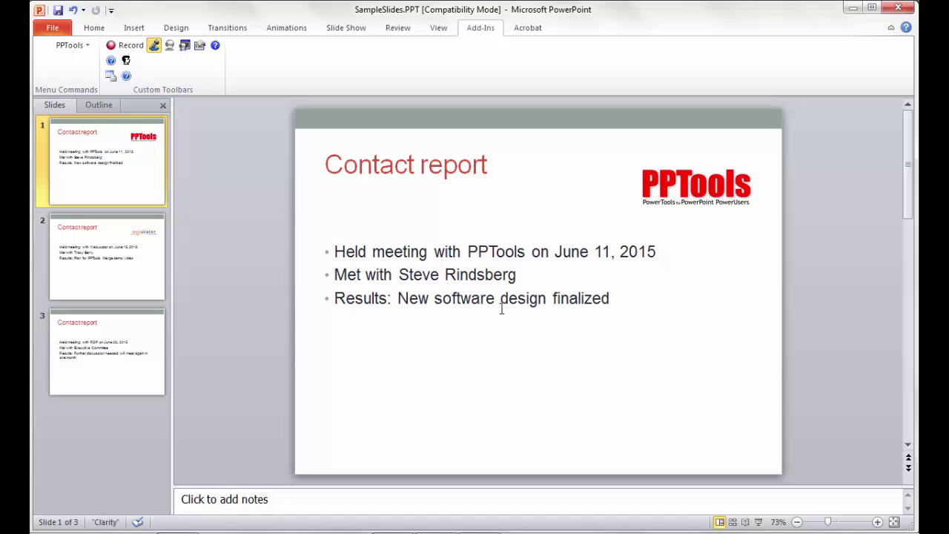
- Step through the Webucator, PPTools and RDP contact report slides, ending on slide 3
{"action": "left_click", "coordinate": [141, 282]}
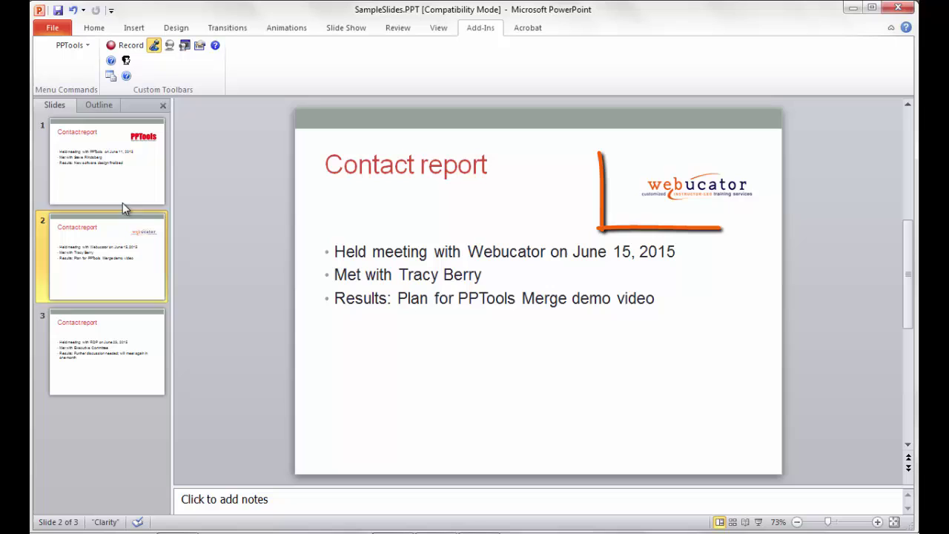
{"action": "left_click", "coordinate": [111, 180]}
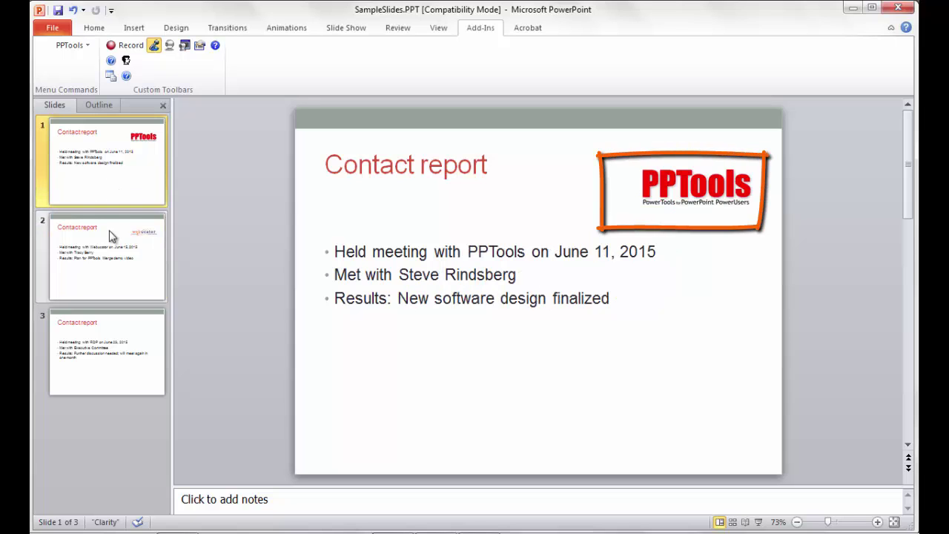
{"action": "left_click", "coordinate": [110, 257]}
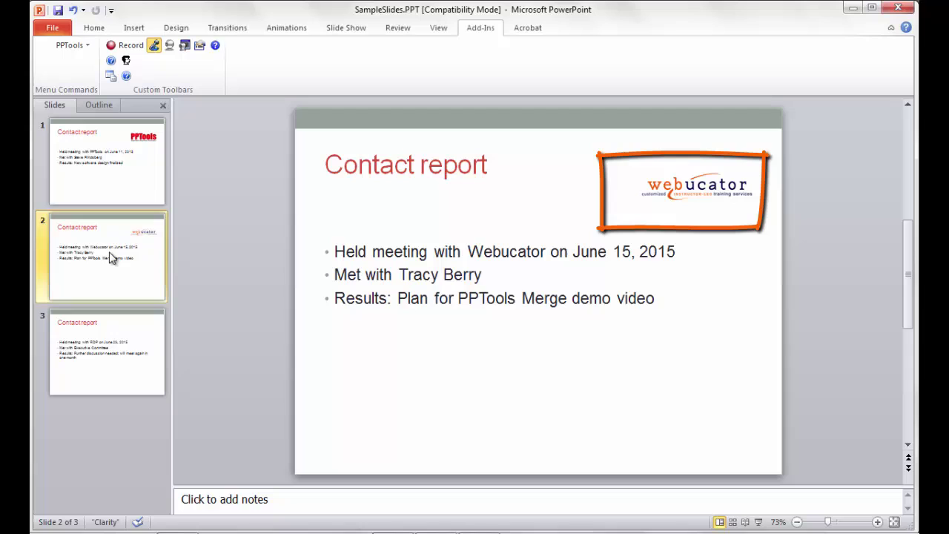
{"action": "left_click", "coordinate": [104, 335]}
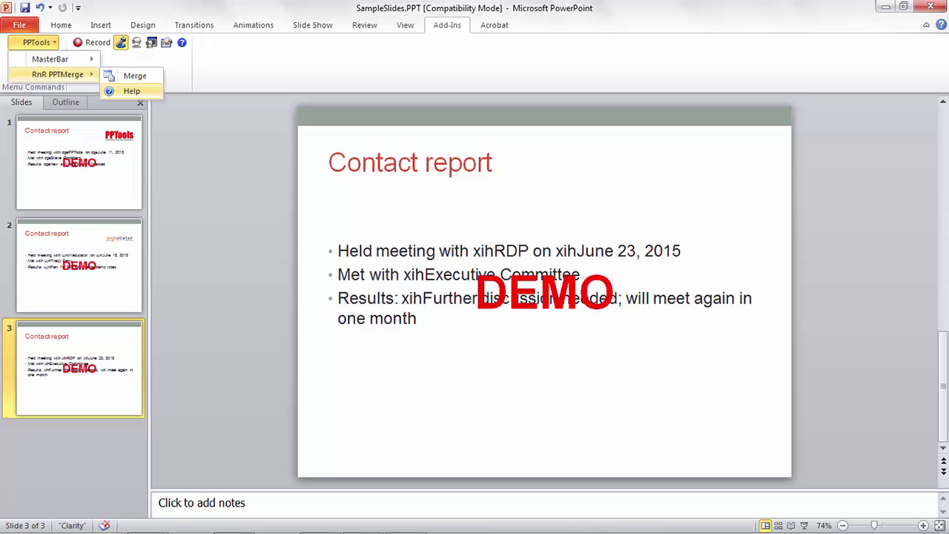
- Open RnR PPTMerge Help to show the About window and registration prompt
{"action": "left_click", "coordinate": [132, 90]}
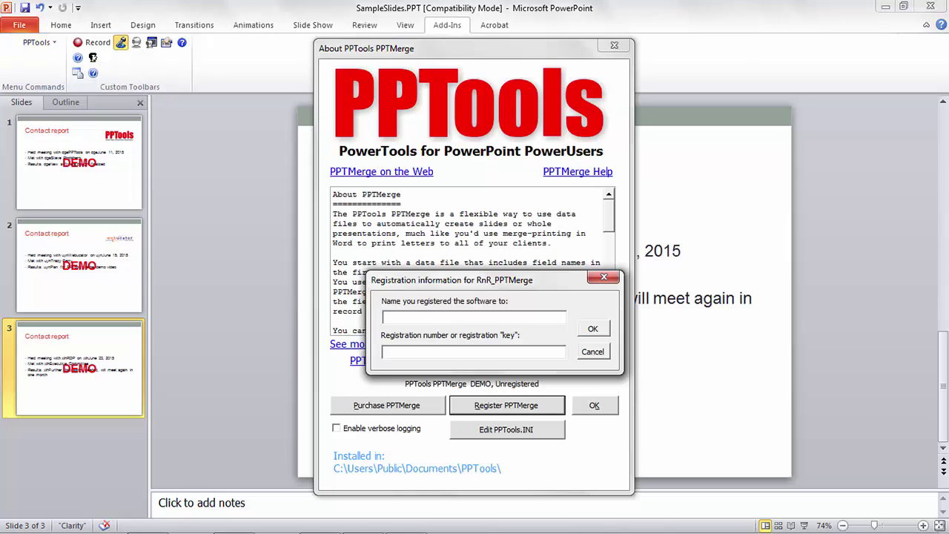